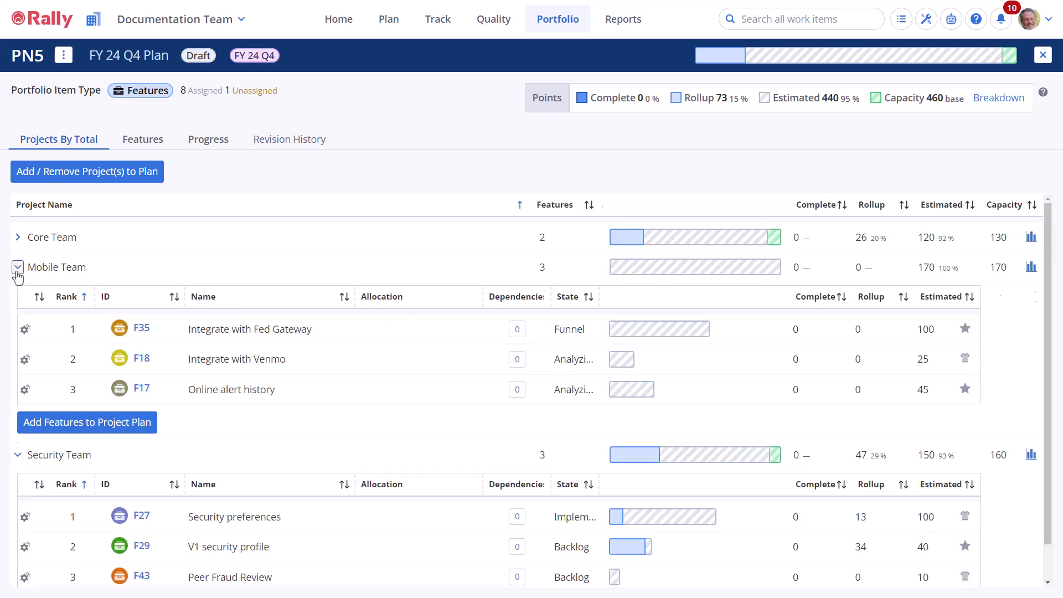
Expand the Core Team's features and examine the planned project assignment choices and available actions for feature F18, Integrate with Venmo
click(18, 237)
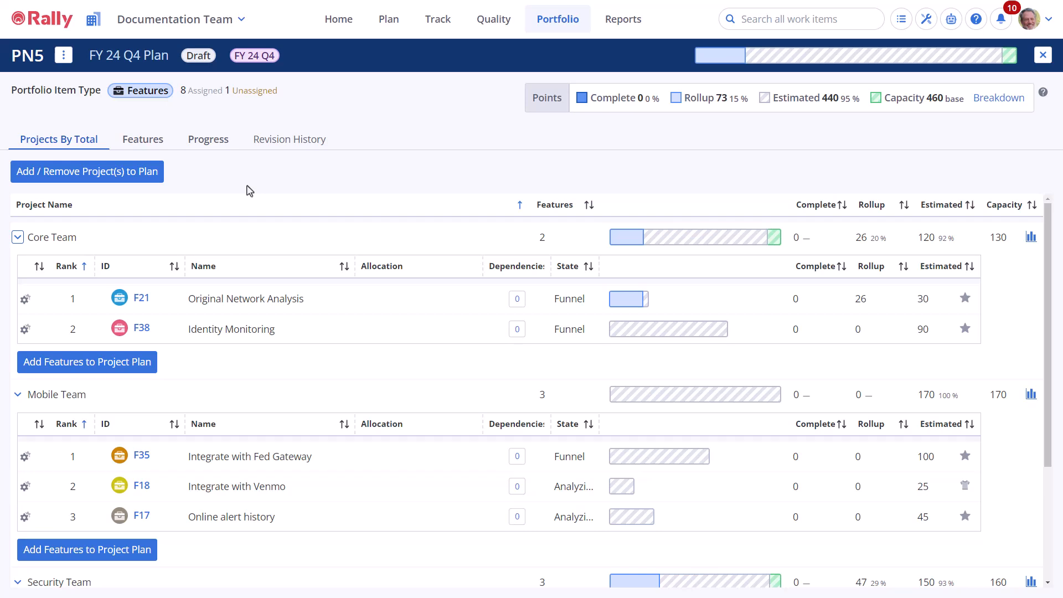
click(147, 143)
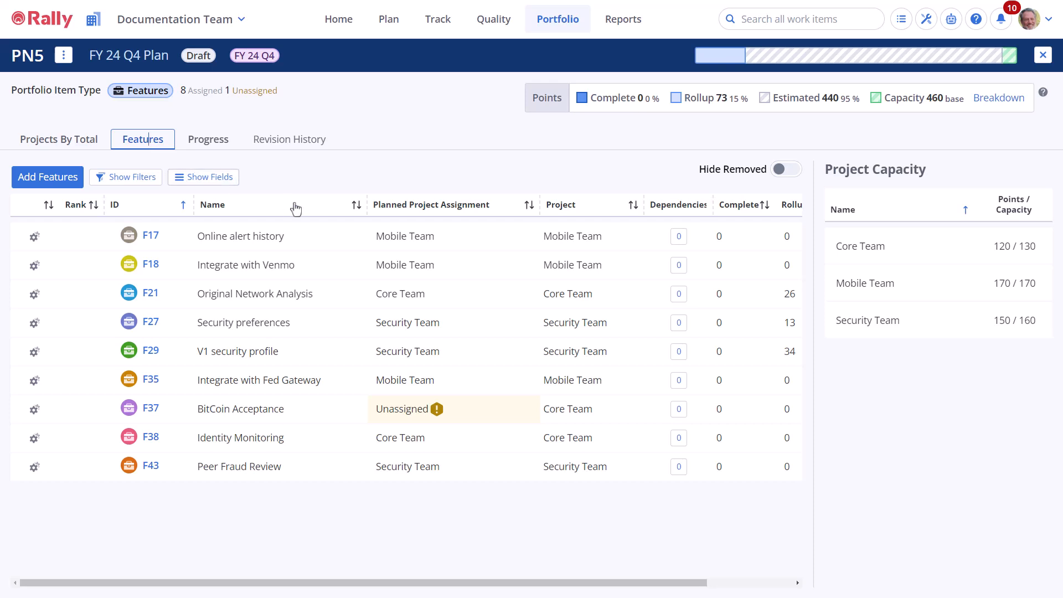
click(393, 271)
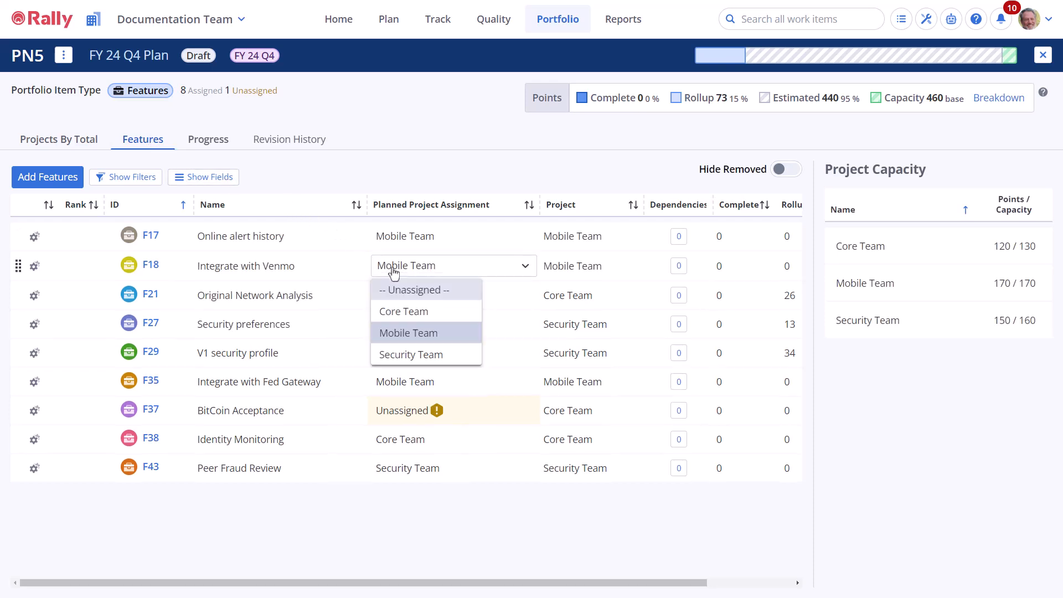
click(408, 333)
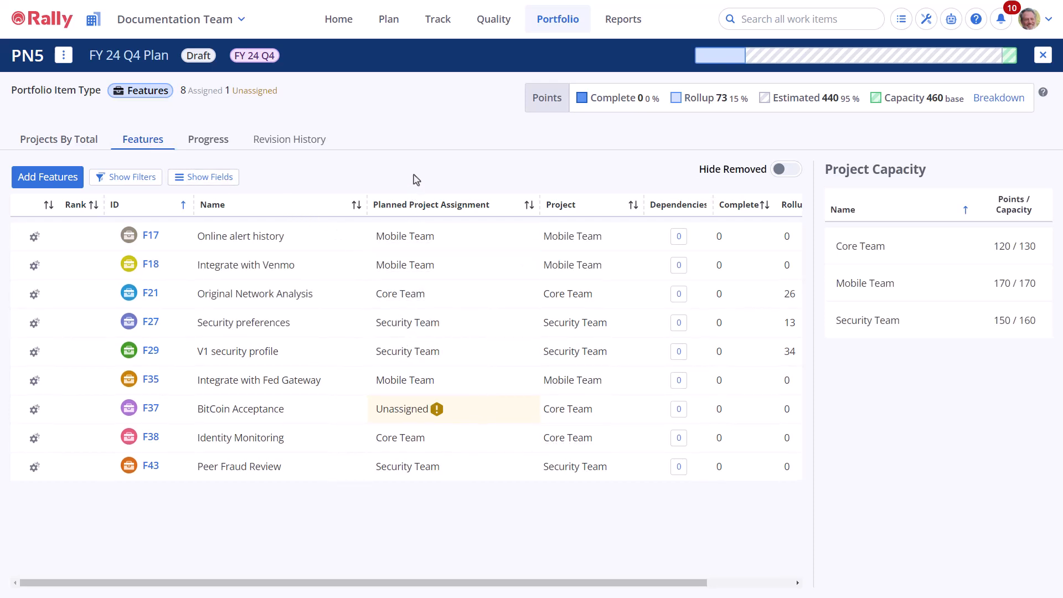
click(35, 267)
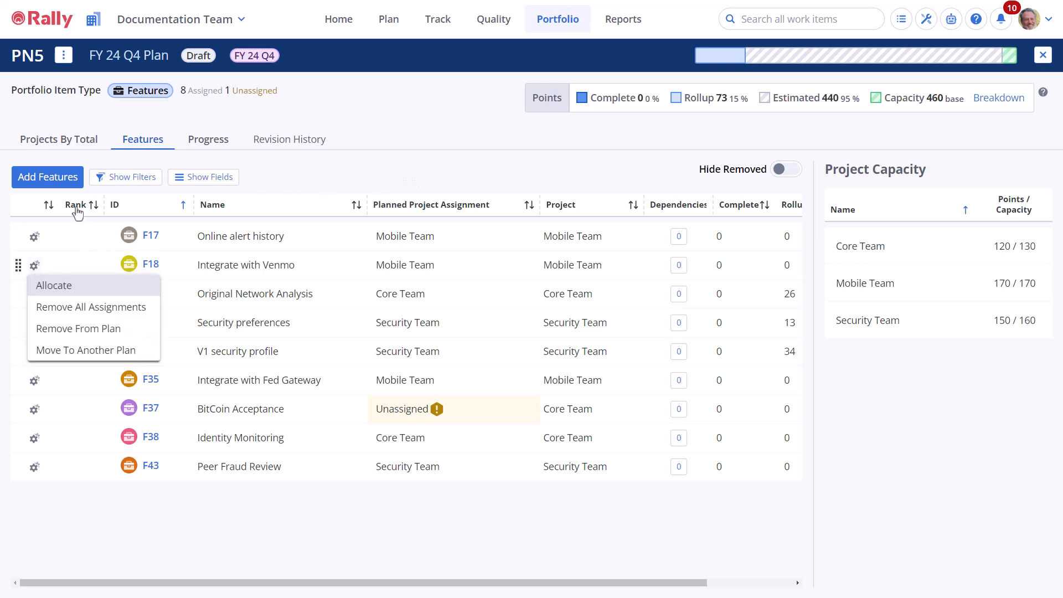
click(142, 149)
Allocate feature F18, Integrate with Venmo, across two projects with estimates of 15 for Mobile Team and 10 for Security Team
click(89, 148)
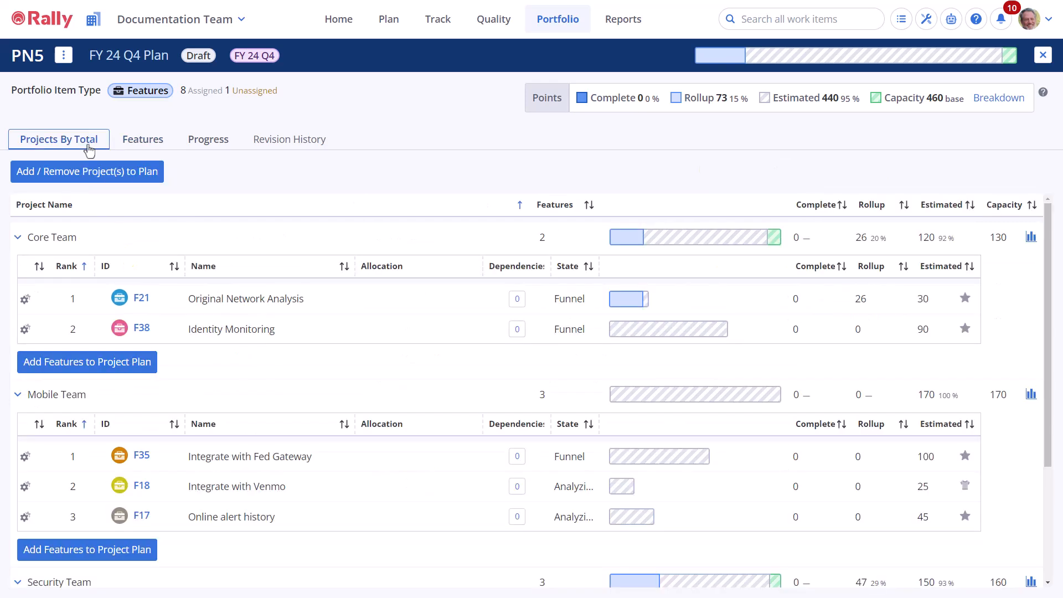
click(24, 487)
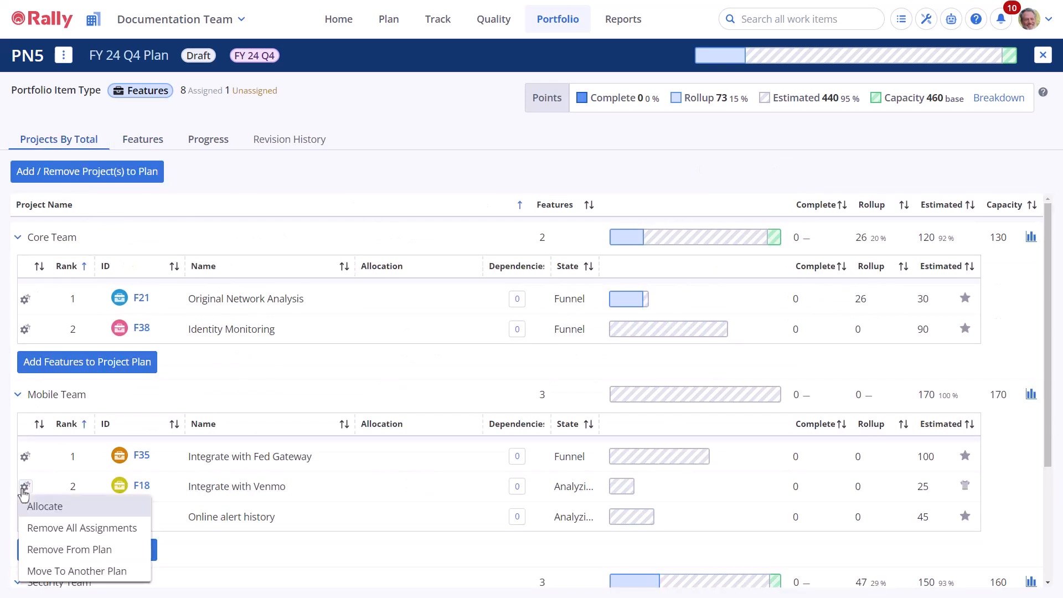
click(56, 507)
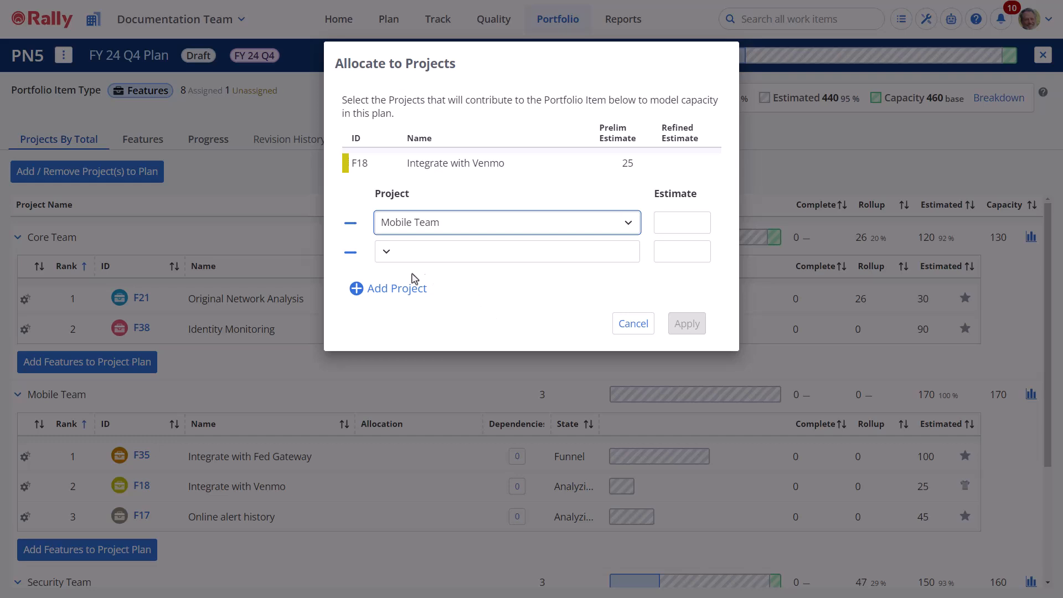
click(386, 252)
click(416, 318)
click(676, 251)
text(10)
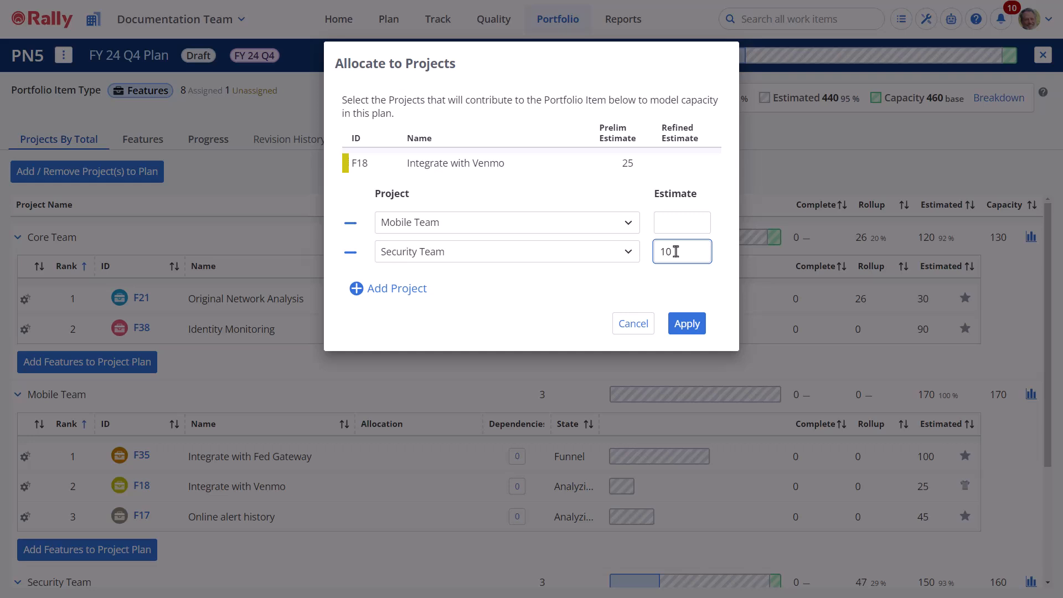
click(676, 225)
text(15)
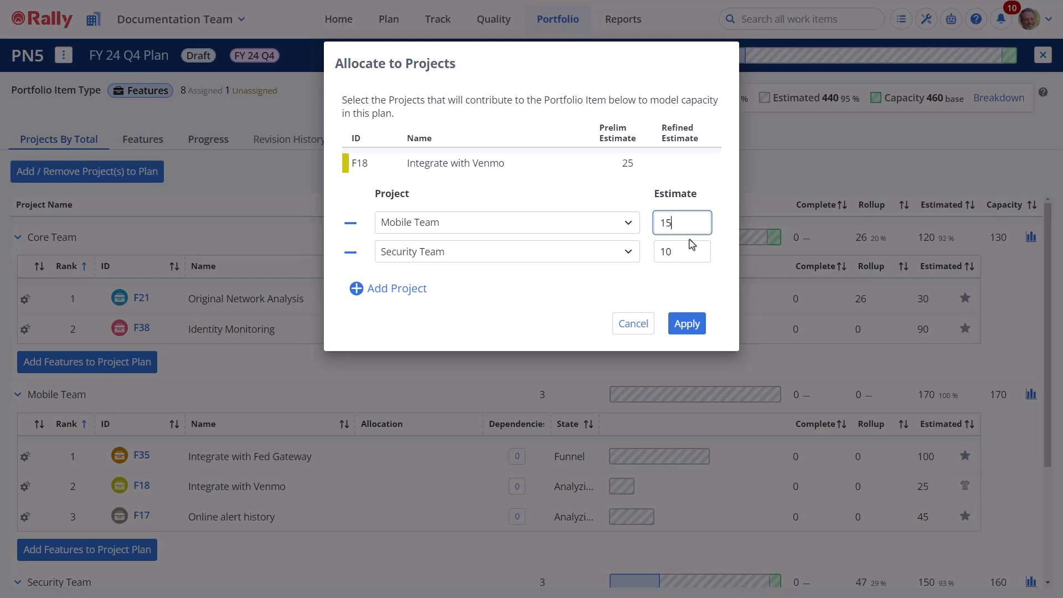
click(690, 328)
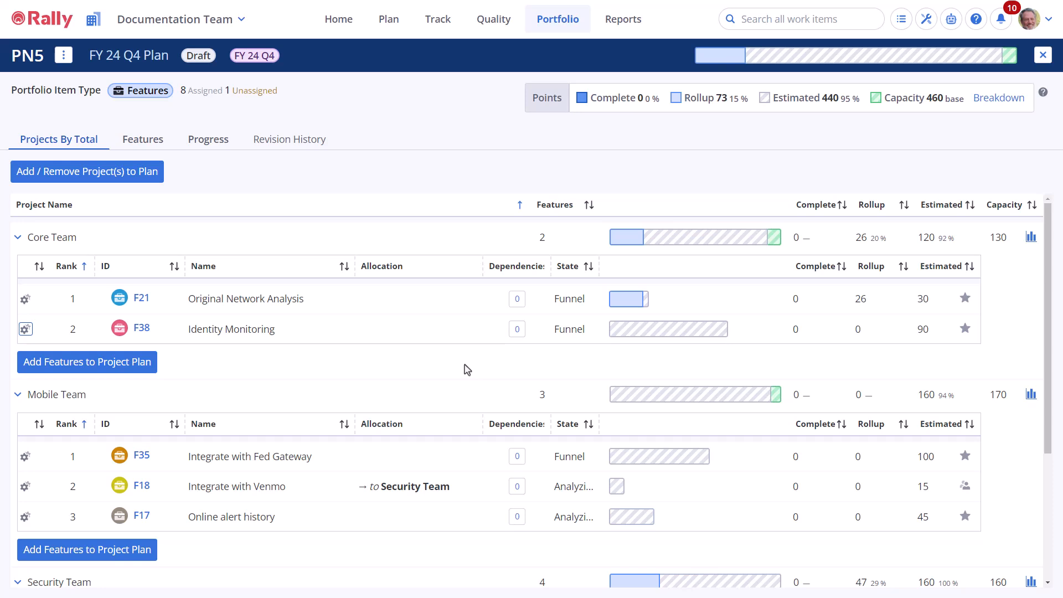
Examine the estimate type indicators beside the Security Team's features F18, F27 and F29
scroll(467, 370, down, 3)
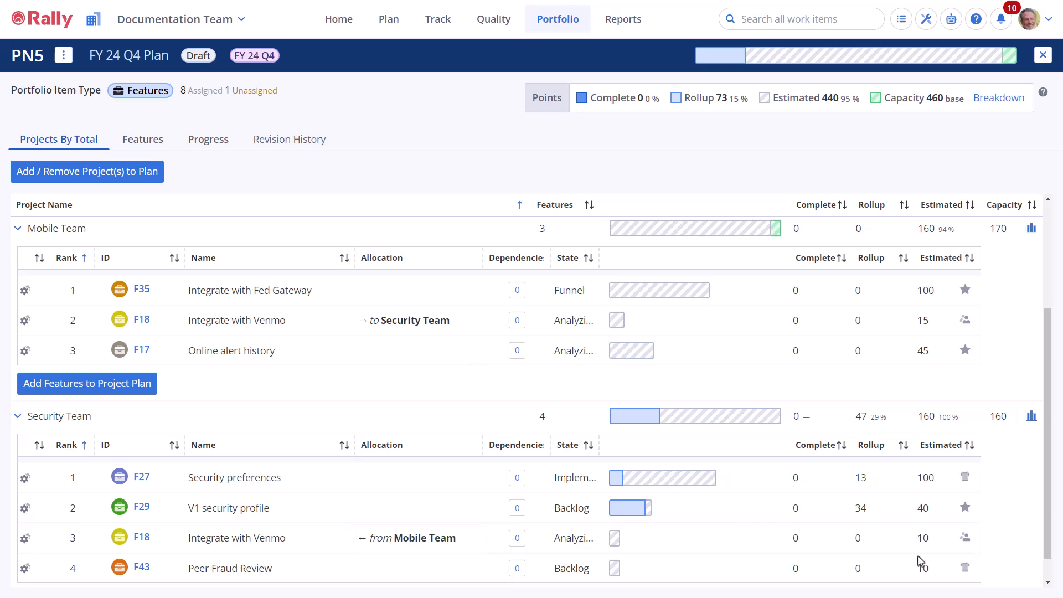
mouse_move(969, 542)
mouse_move(970, 484)
mouse_move(966, 512)
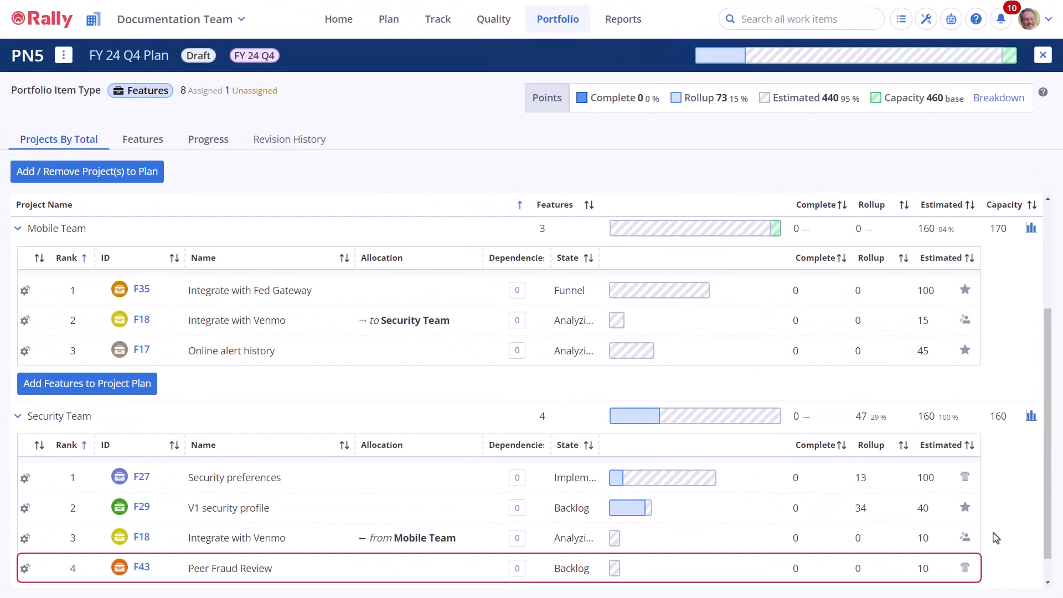
Remove all project assignments from feature F43, Peer Fraud Review, in the plan's feature list
click(142, 142)
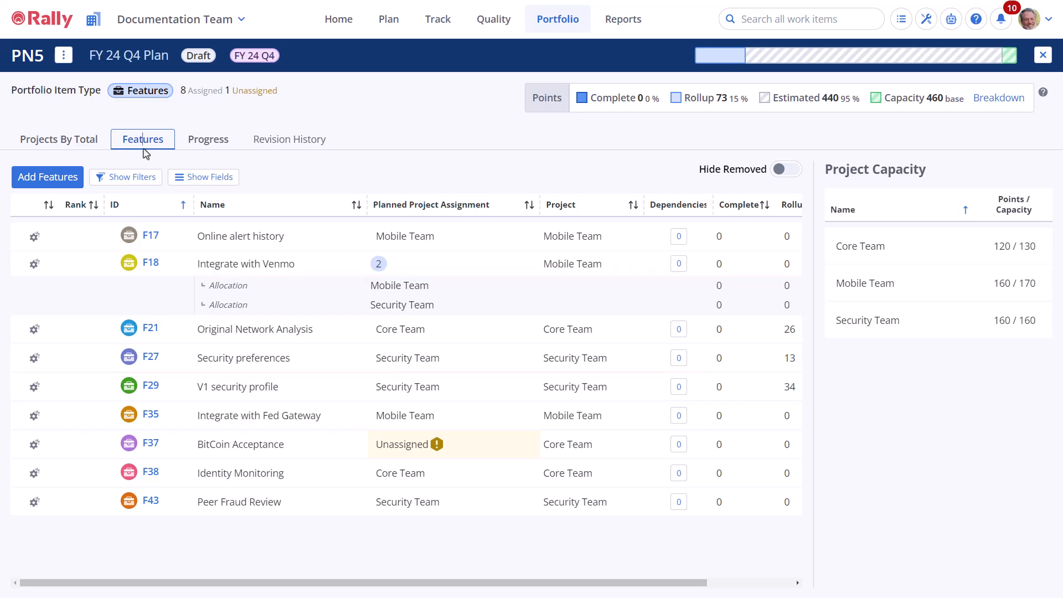
click(34, 503)
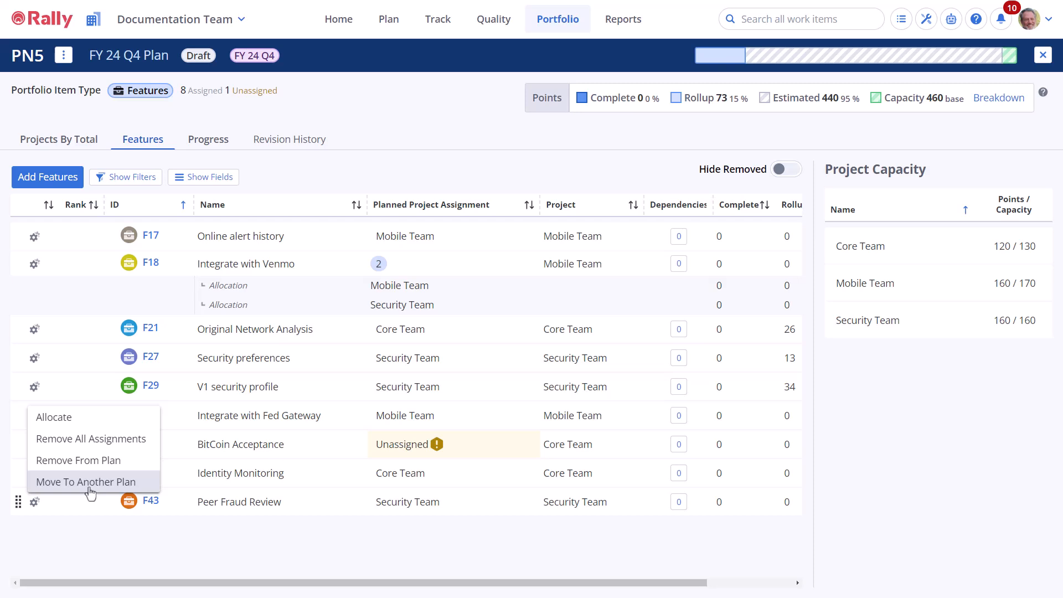
click(82, 441)
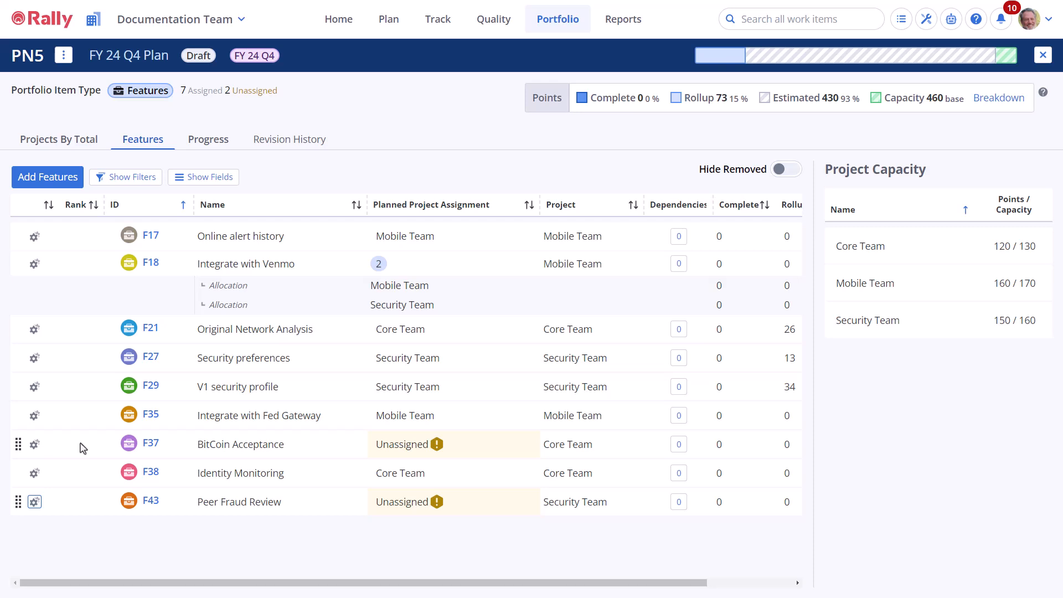
click(34, 503)
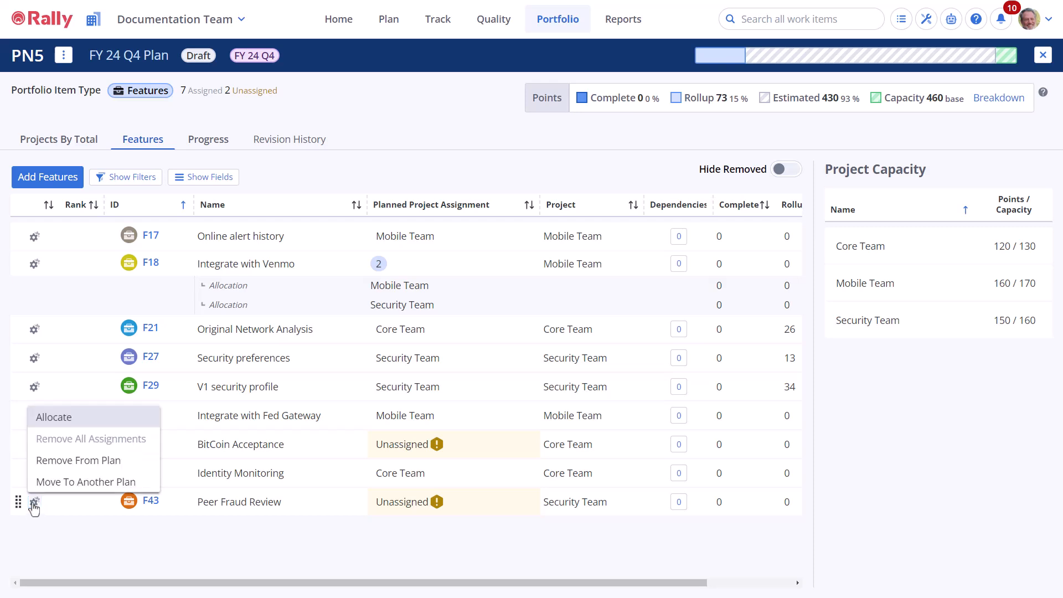
click(59, 484)
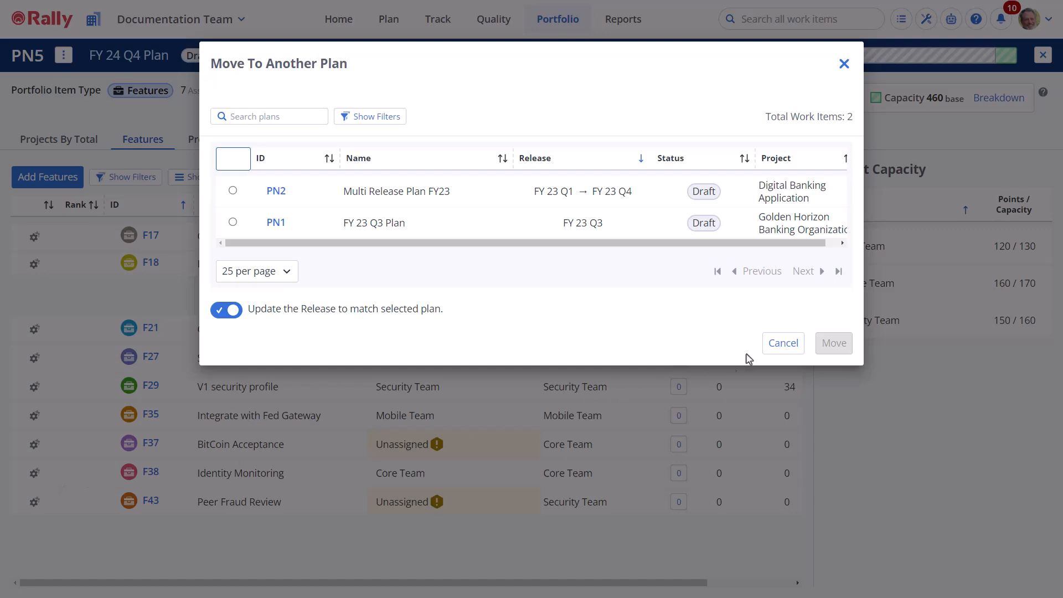
click(783, 343)
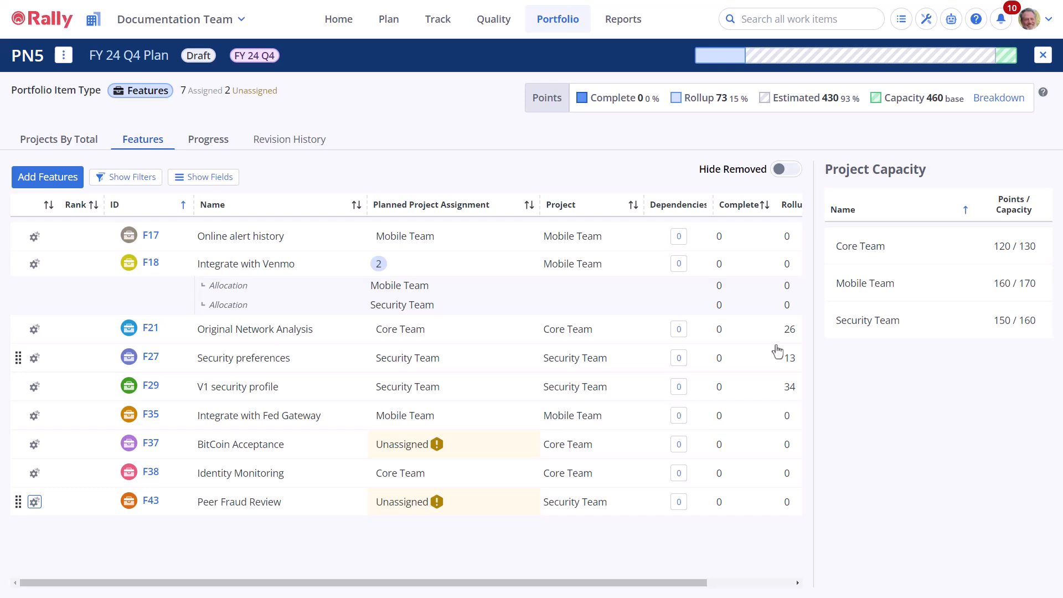
Add the Documentation Team under Digital Banking Core ART as a project in the plan
click(90, 143)
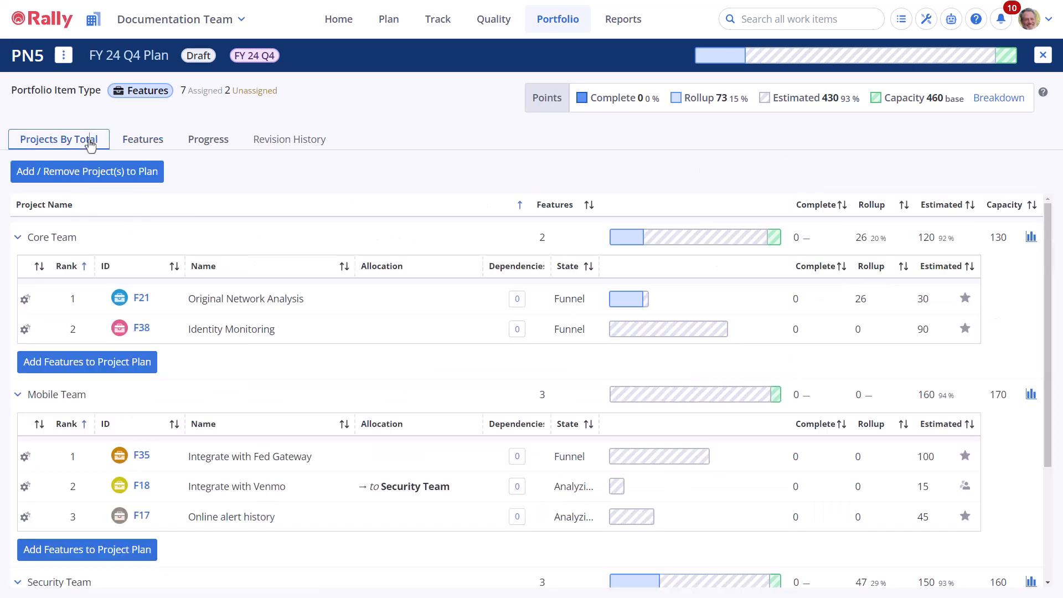
click(110, 173)
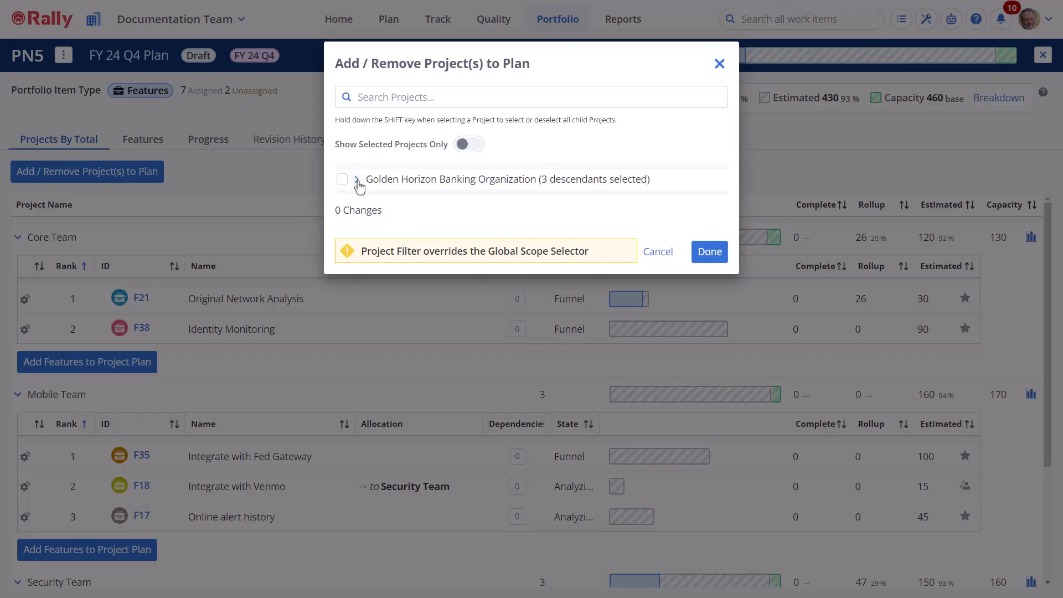
click(356, 179)
click(369, 200)
click(382, 220)
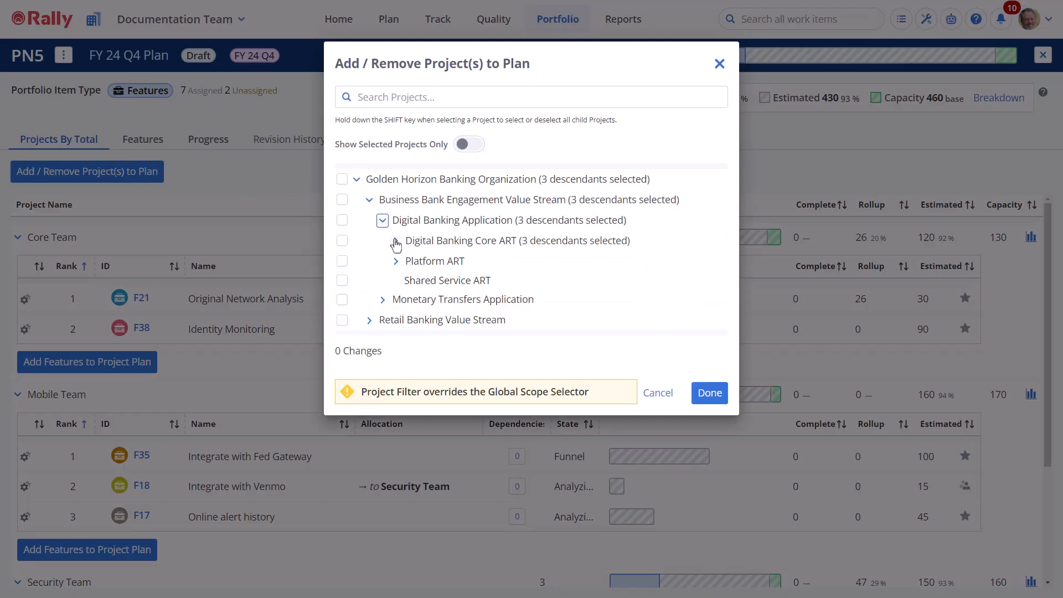
click(396, 241)
click(342, 277)
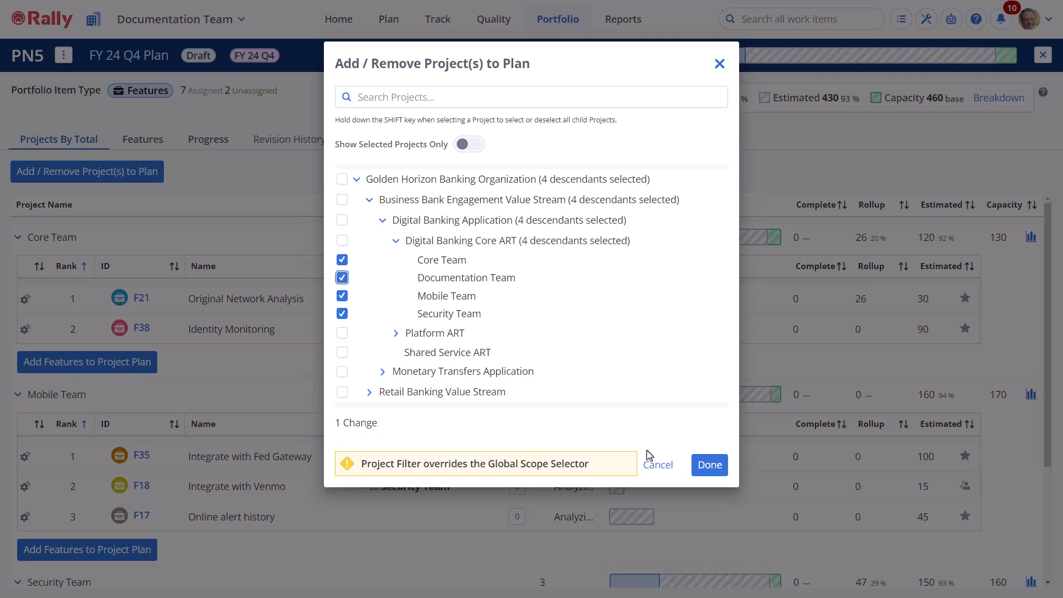
click(714, 466)
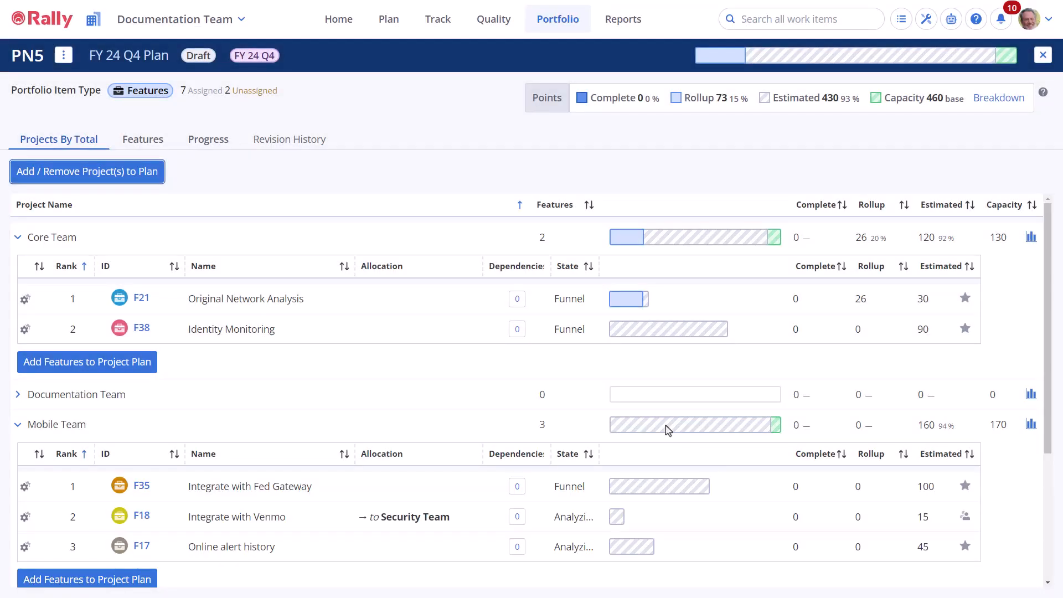
Expand the Documentation Team in the project list and set its capacity to 95 points
click(17, 394)
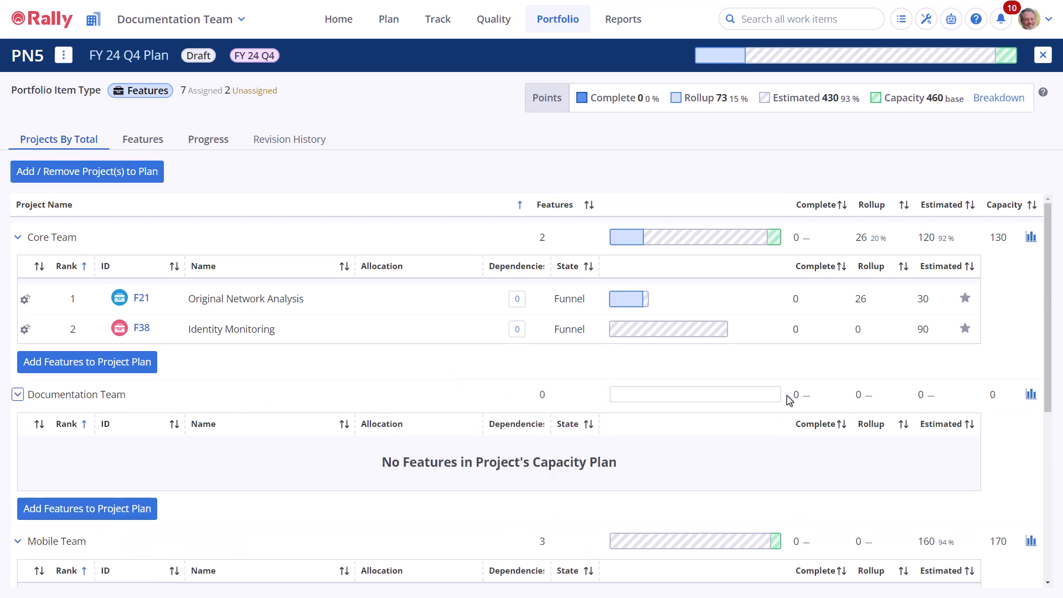
click(991, 395)
key(BackSpace)
text(95)
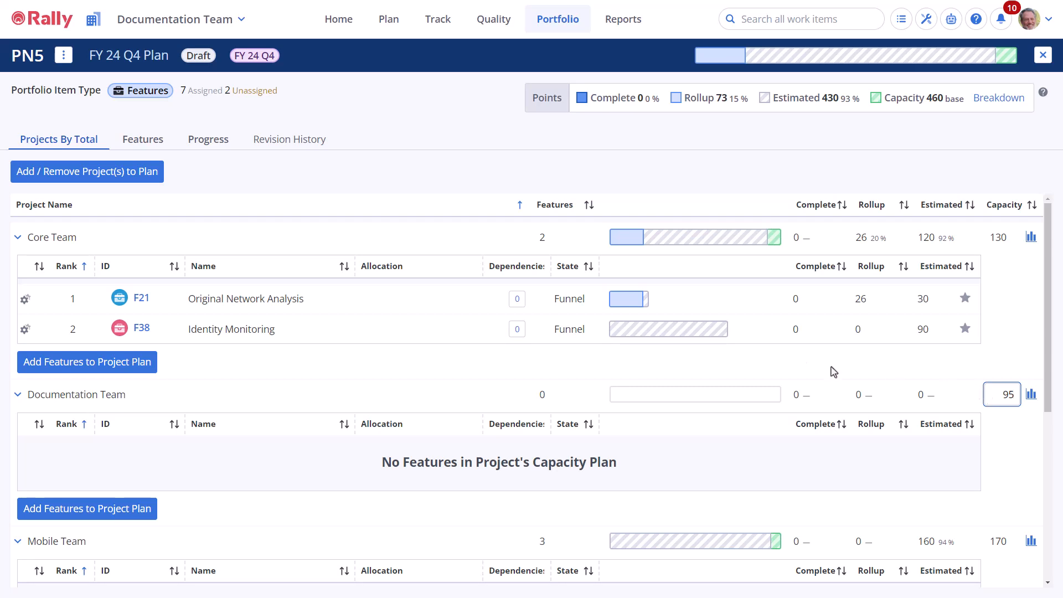
Add features F112, Documentation Improvements, and F113, Documentation Reorganization, to the plan
click(153, 144)
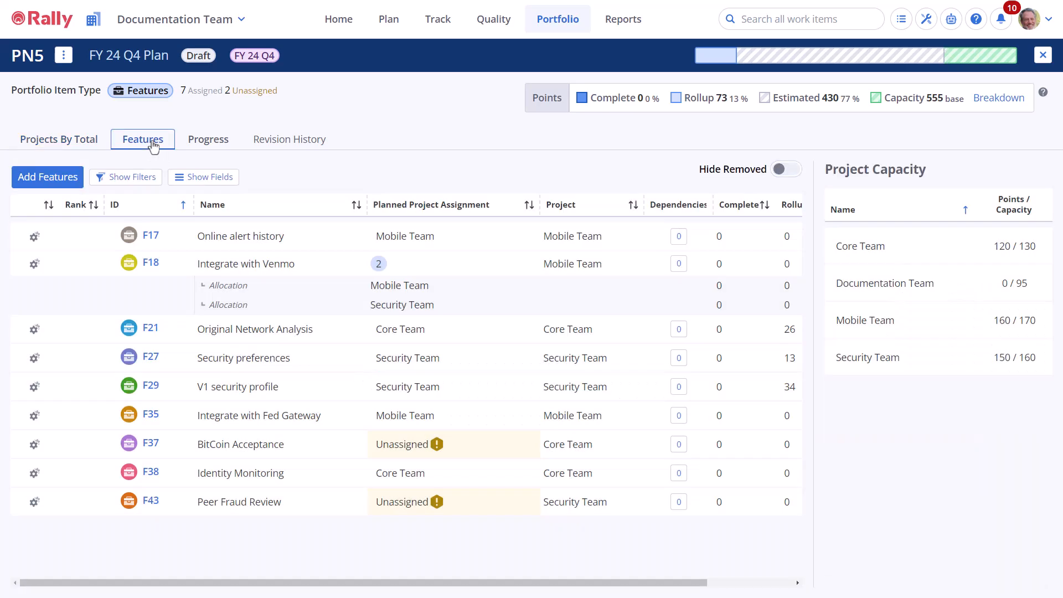
click(58, 178)
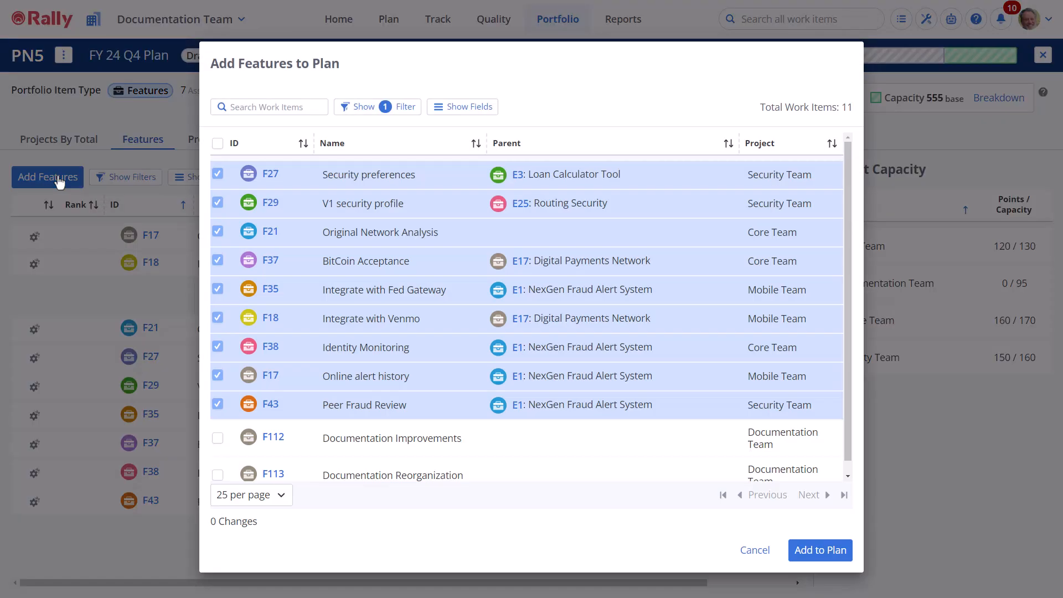
click(218, 438)
click(218, 474)
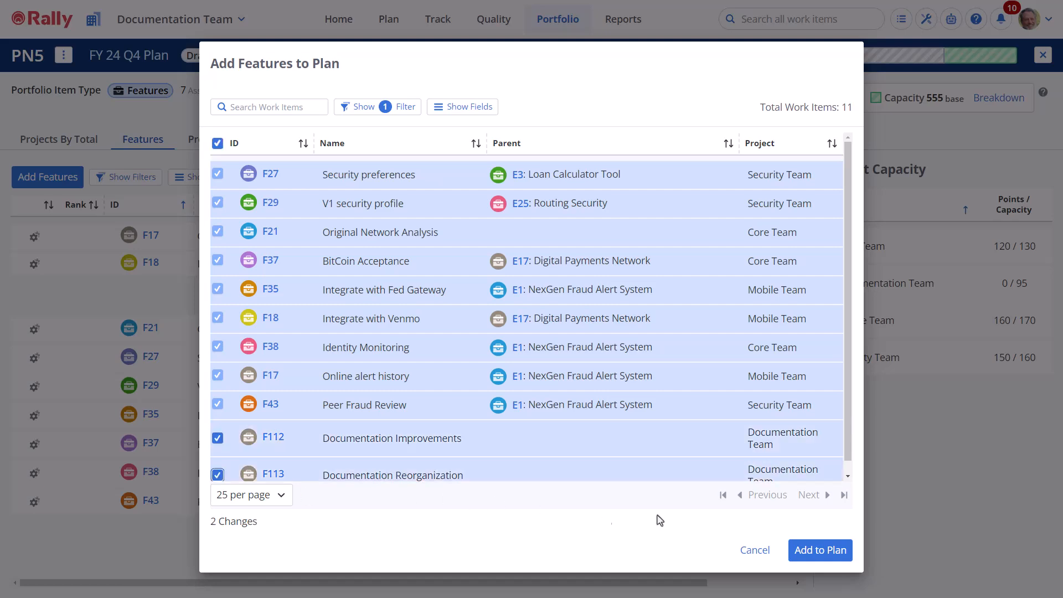
click(820, 550)
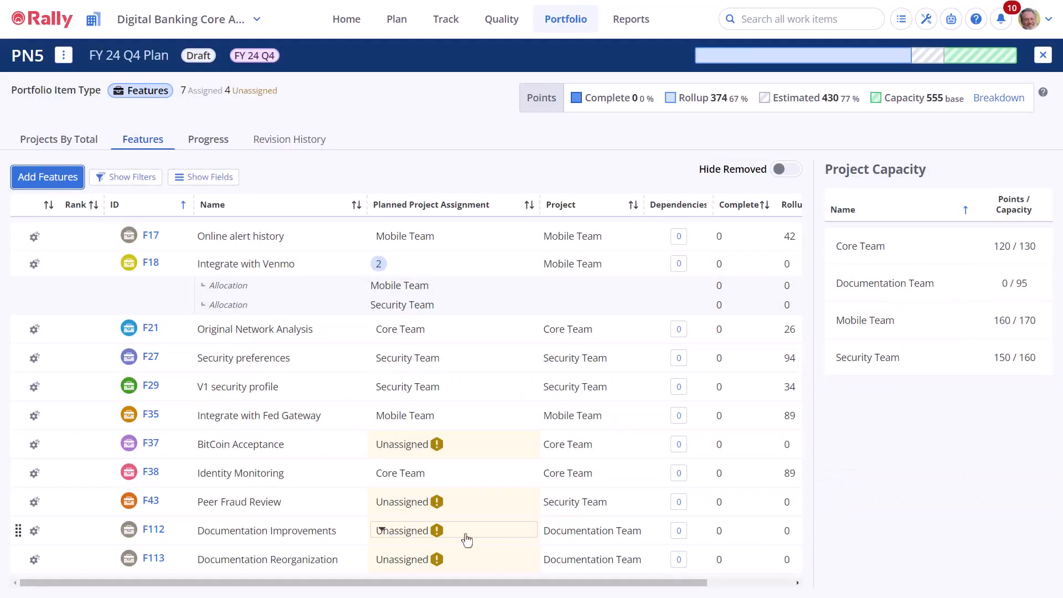
Assign features F112 and F113 to the Documentation Team as their planned project
click(467, 539)
click(433, 464)
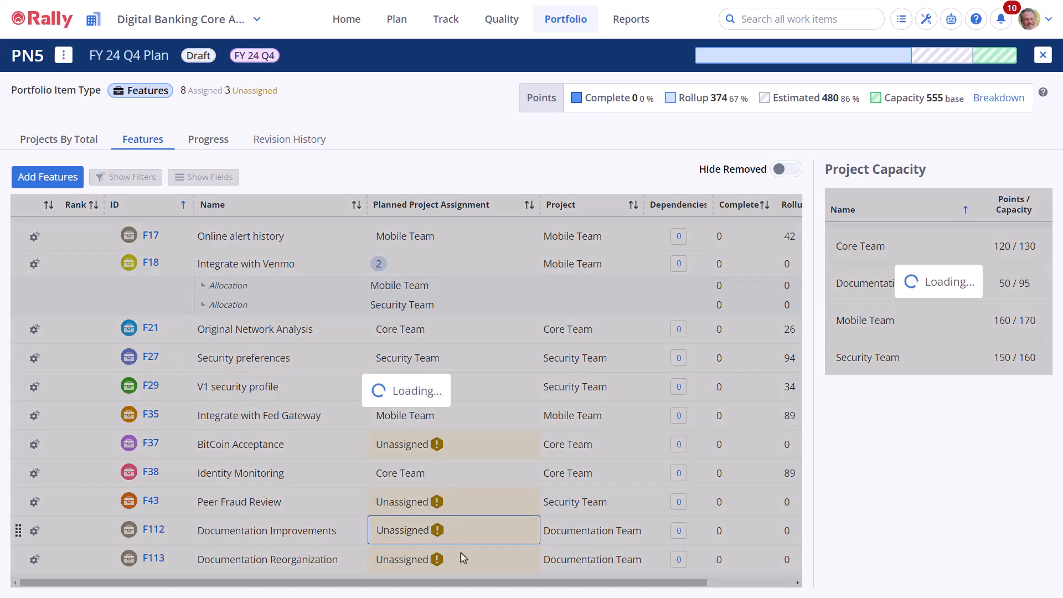
click(459, 560)
click(446, 500)
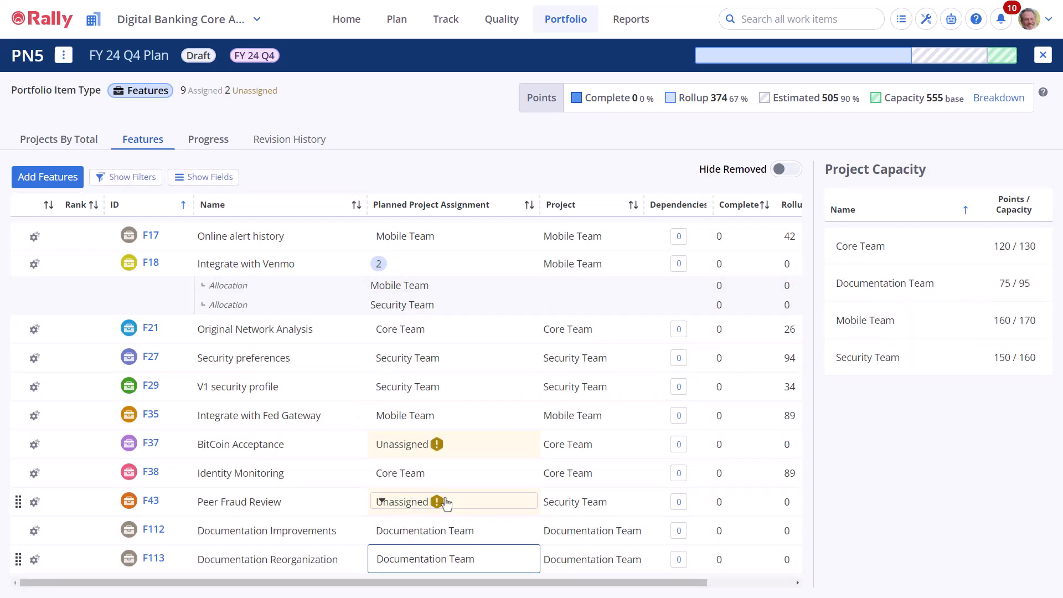
Allocate the Core Team's feature F38, Identity Monitoring, to the Documentation Team as well, with an estimate of 5 points
click(67, 140)
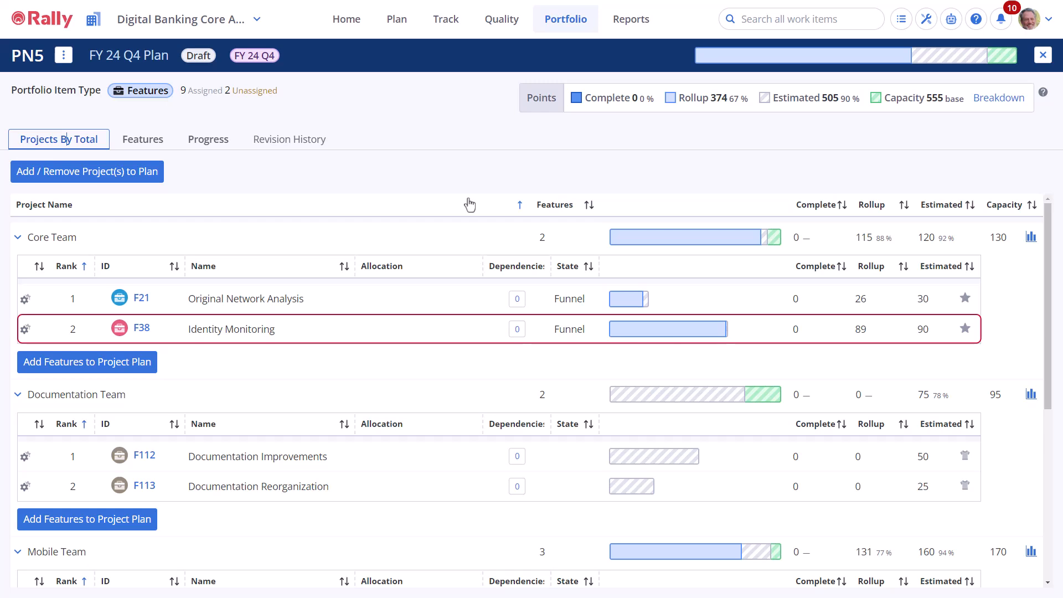
click(25, 329)
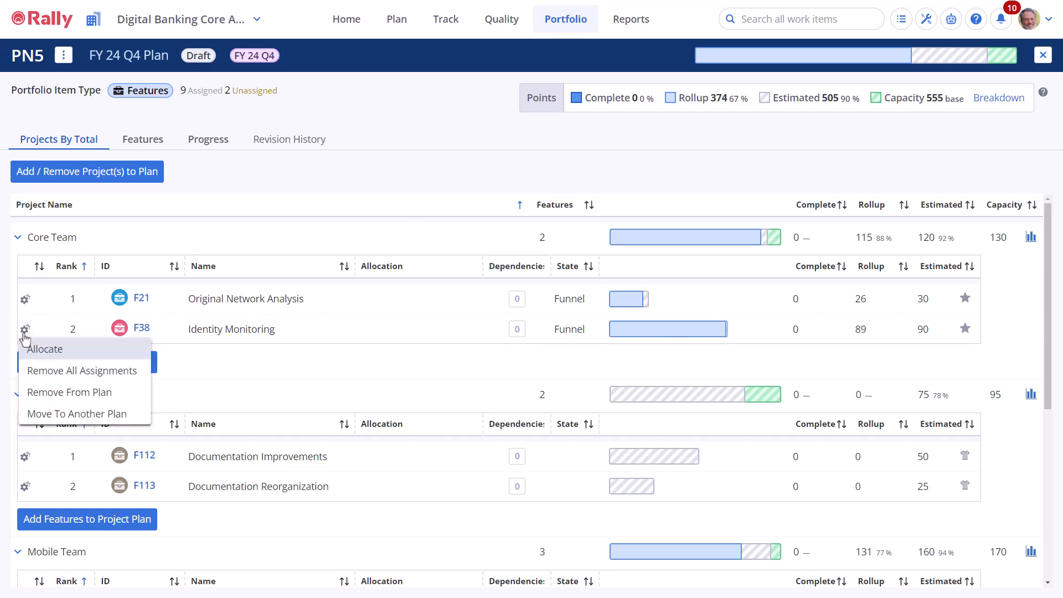
click(43, 356)
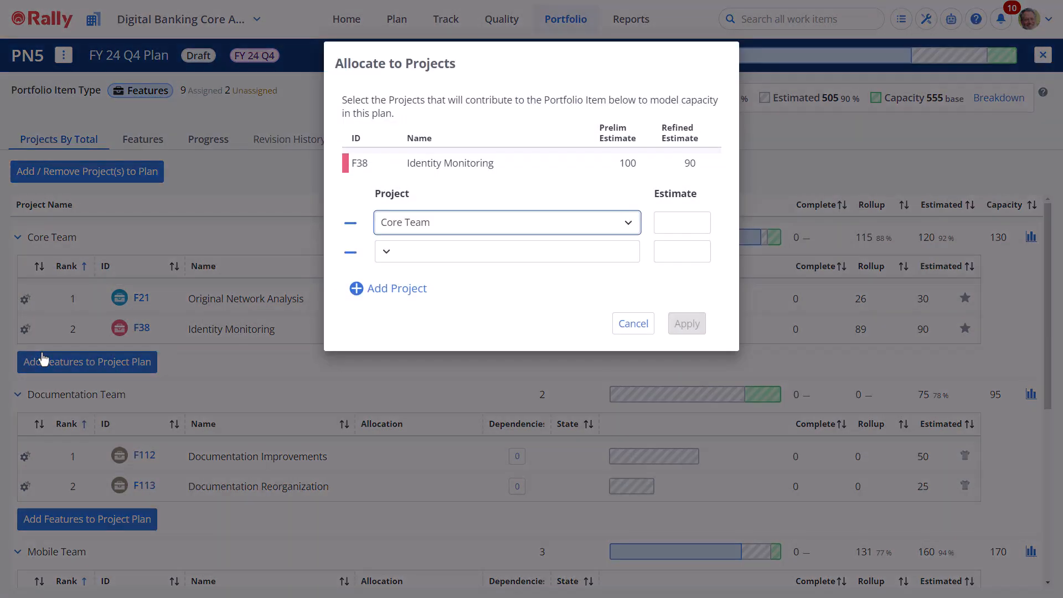
click(401, 259)
click(435, 298)
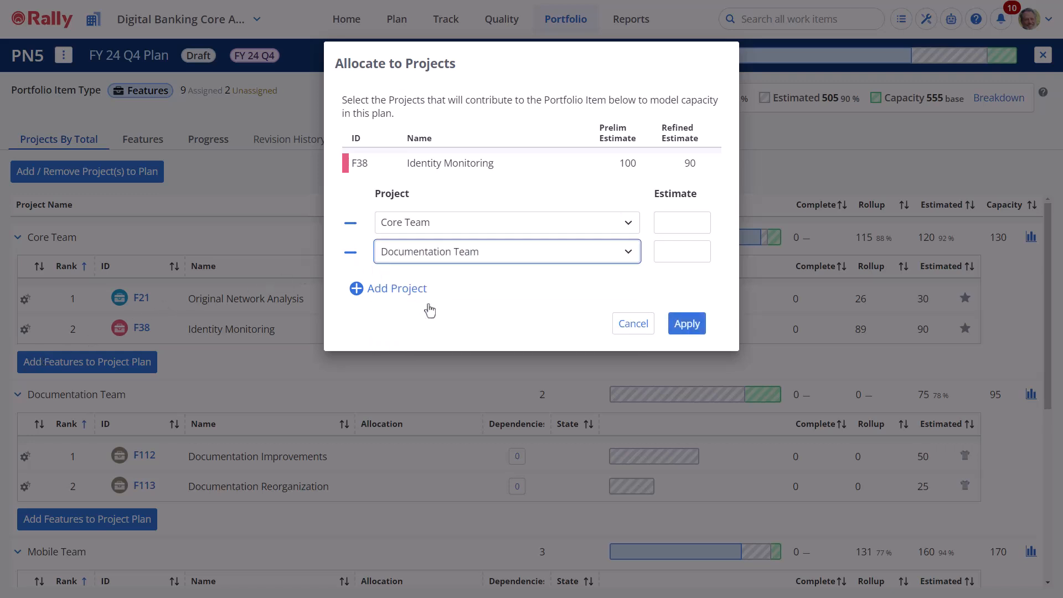
click(664, 254)
text(5)
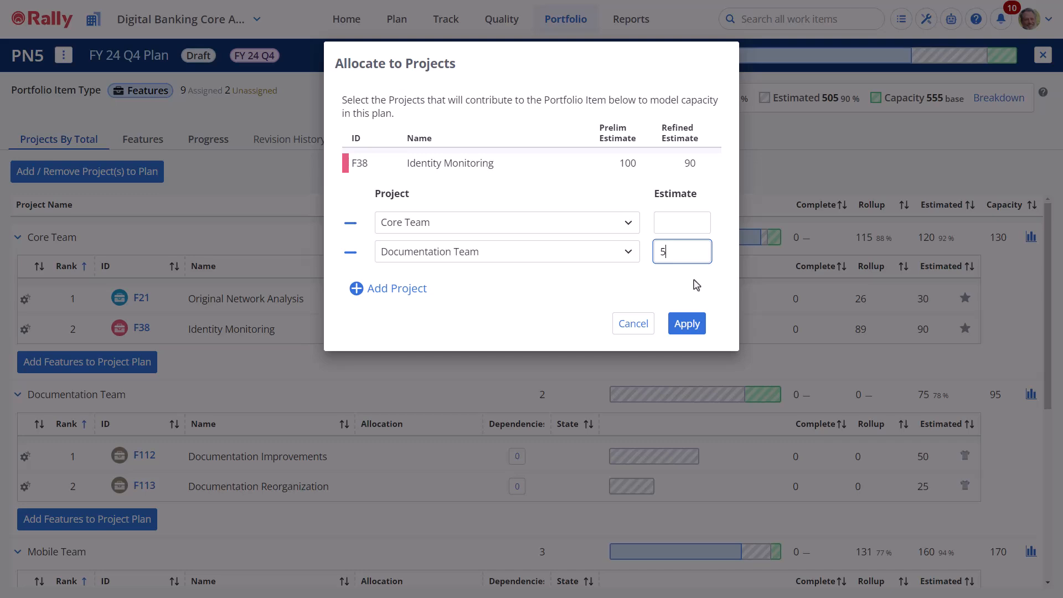
click(687, 328)
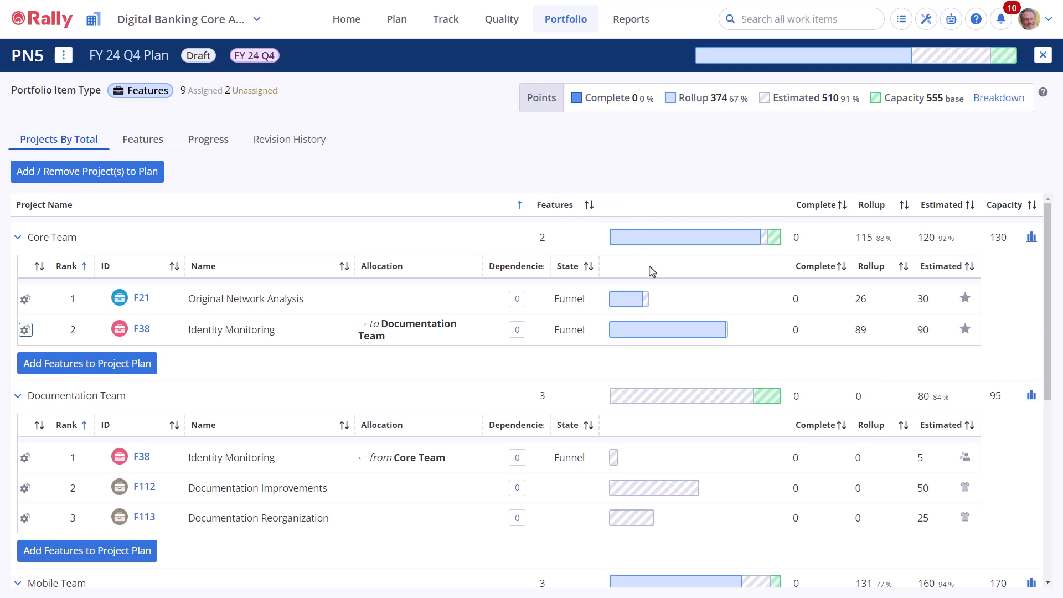
Set the Core Team's estimate to 90 in the project allocation of feature F38, Identity Monitoring, and apply it
mouse_move(965, 335)
click(25, 332)
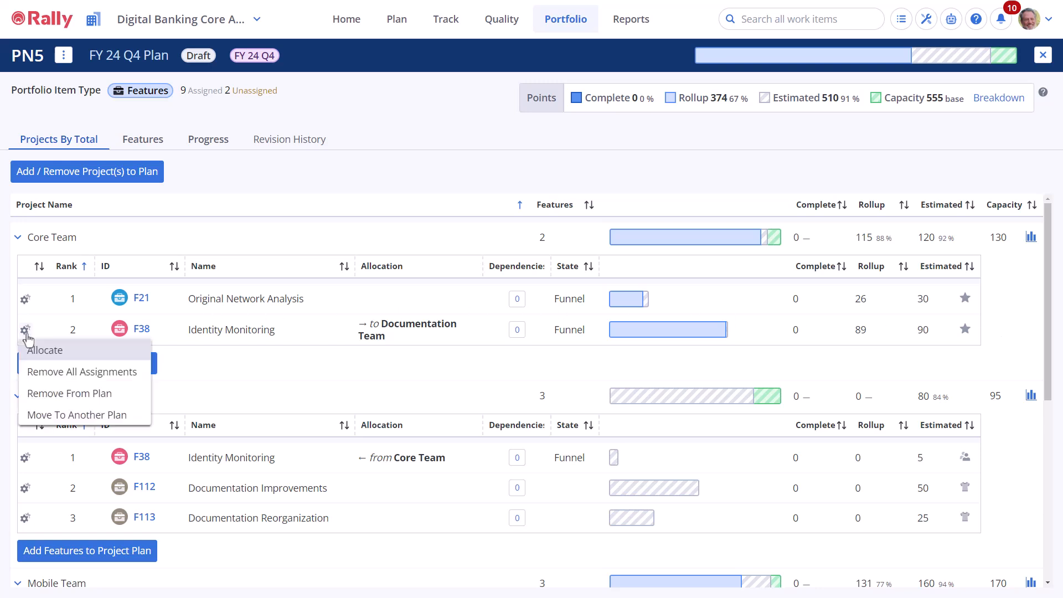
click(45, 351)
click(672, 220)
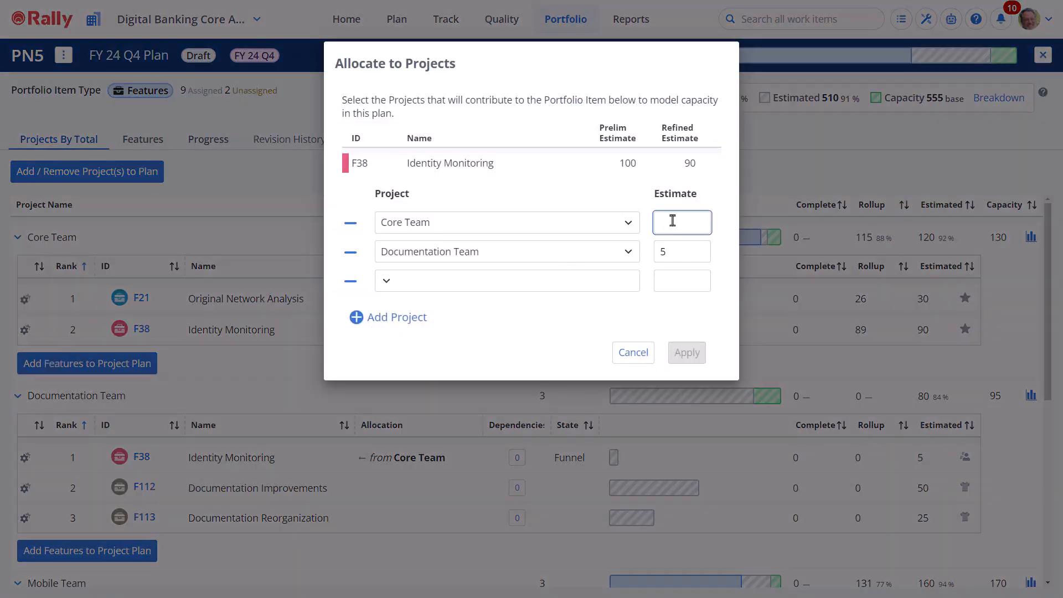
text(90)
click(686, 353)
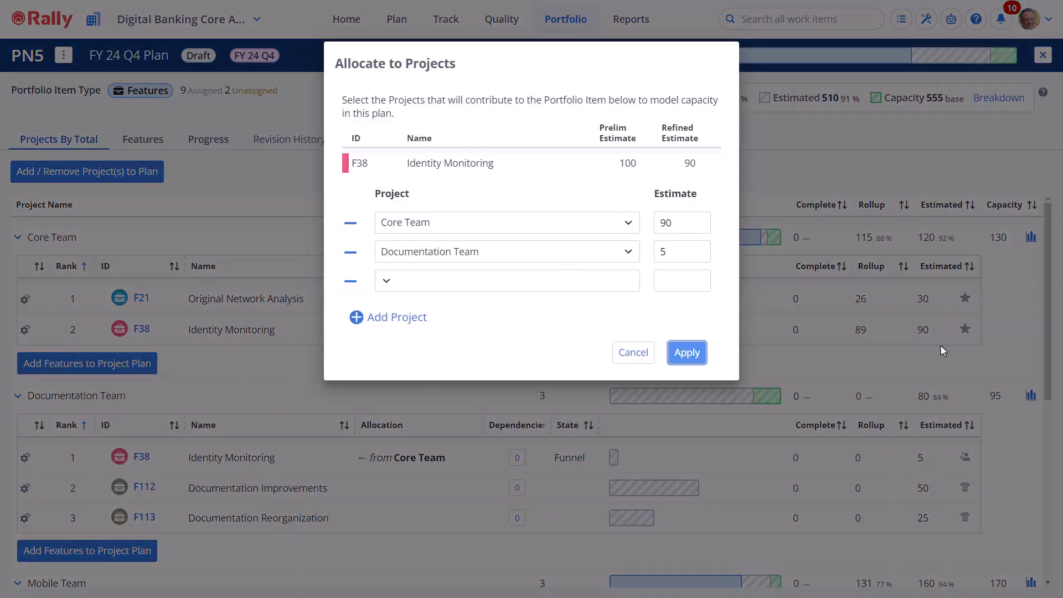